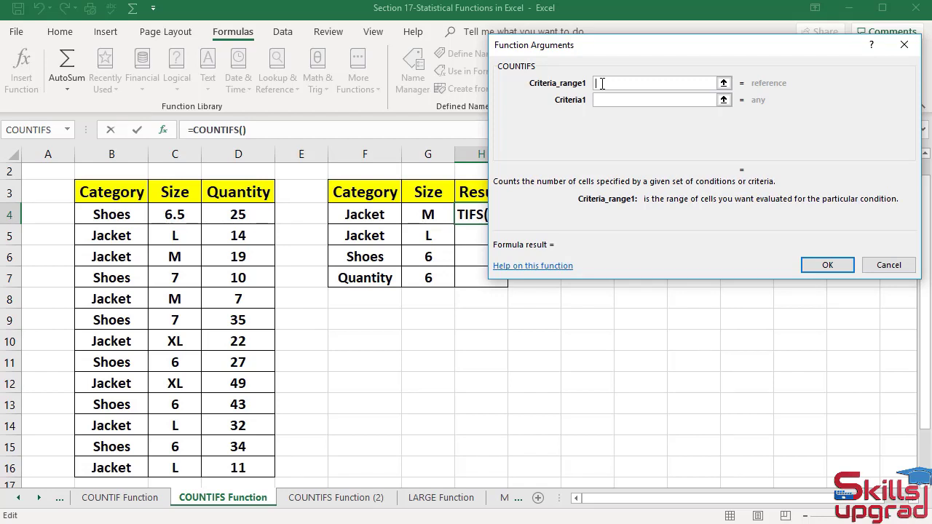
Step: Set the first COUNTIFS condition for cell H4 to range B4:B16 with the criterion in F4
key(Tab)
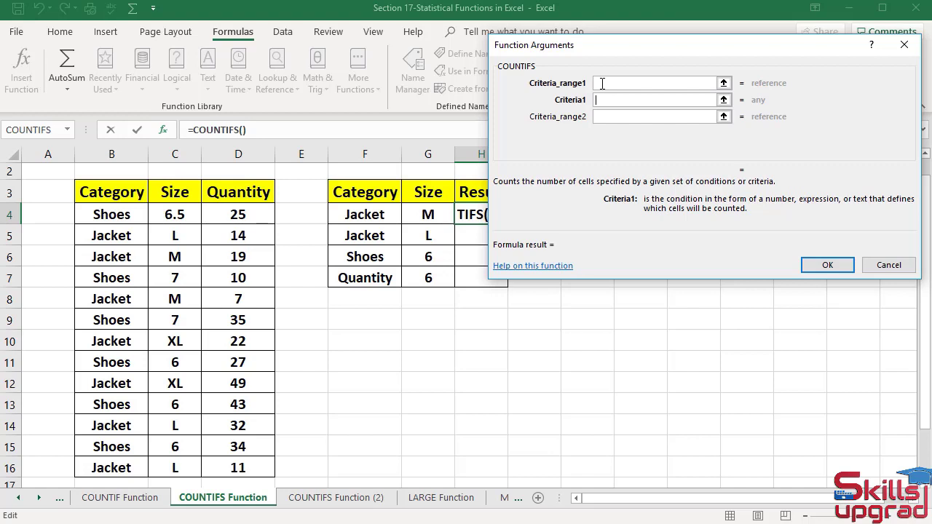
key(Tab)
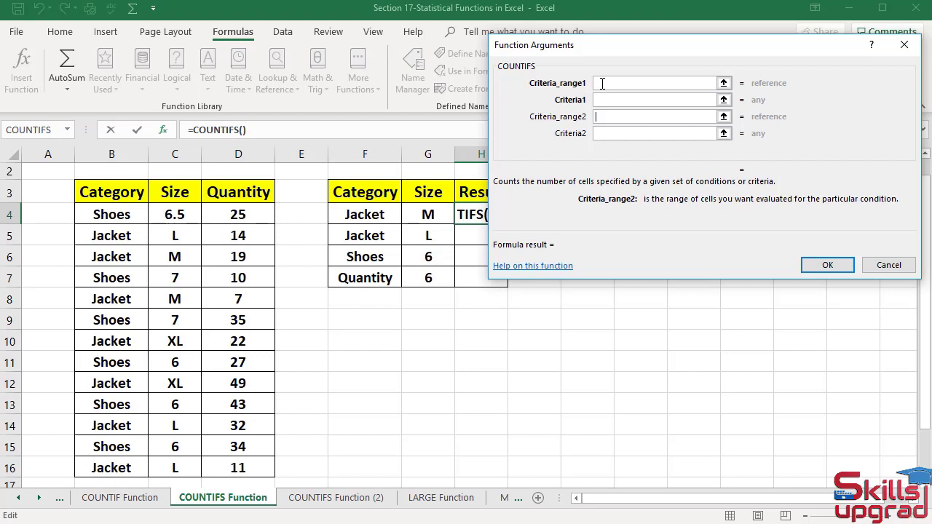
key(Tab)
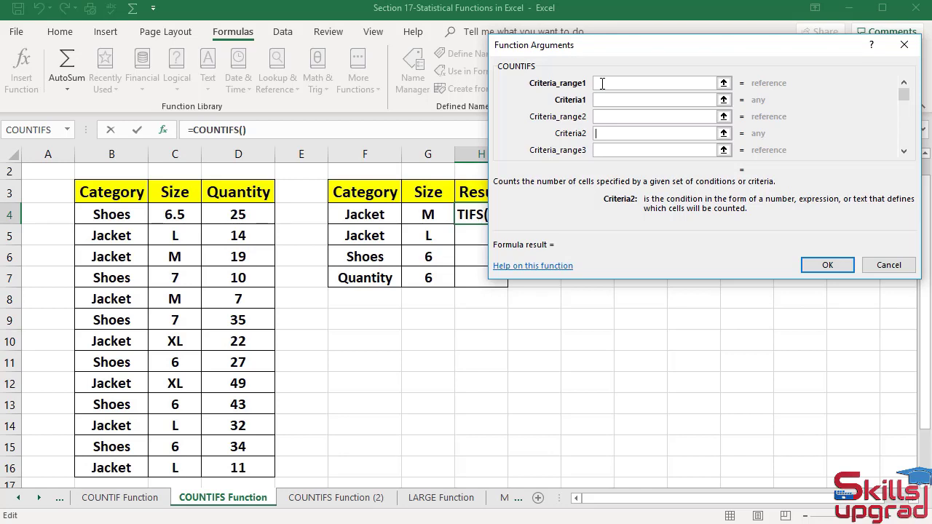
click(603, 84)
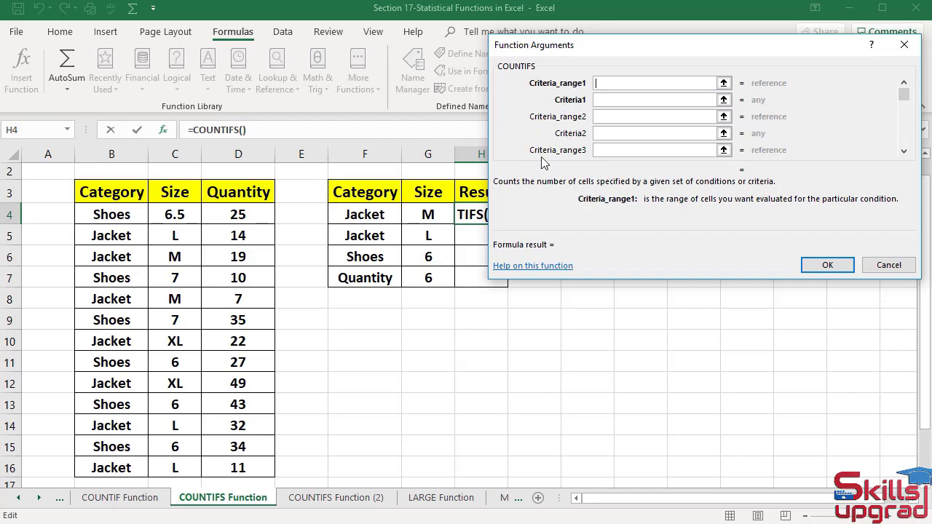
drag(113, 215, 113, 463)
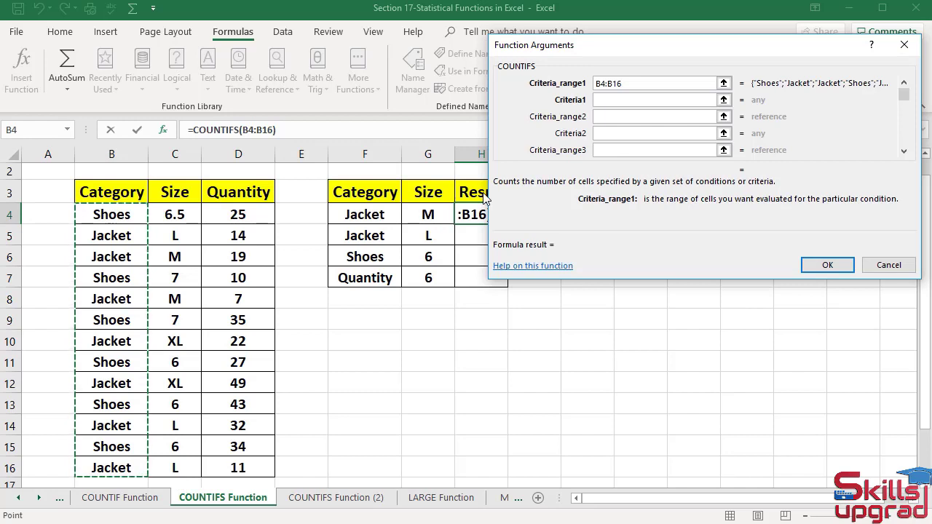
key(Tab)
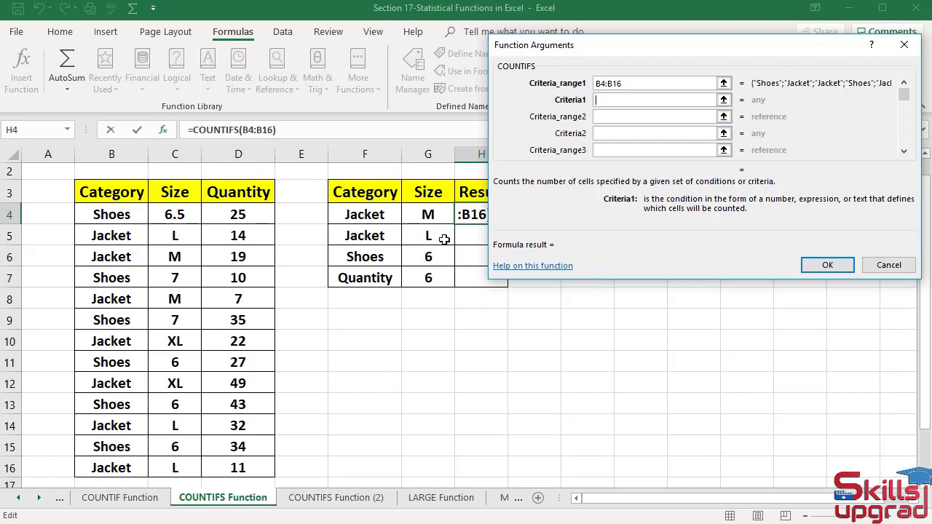
click(390, 220)
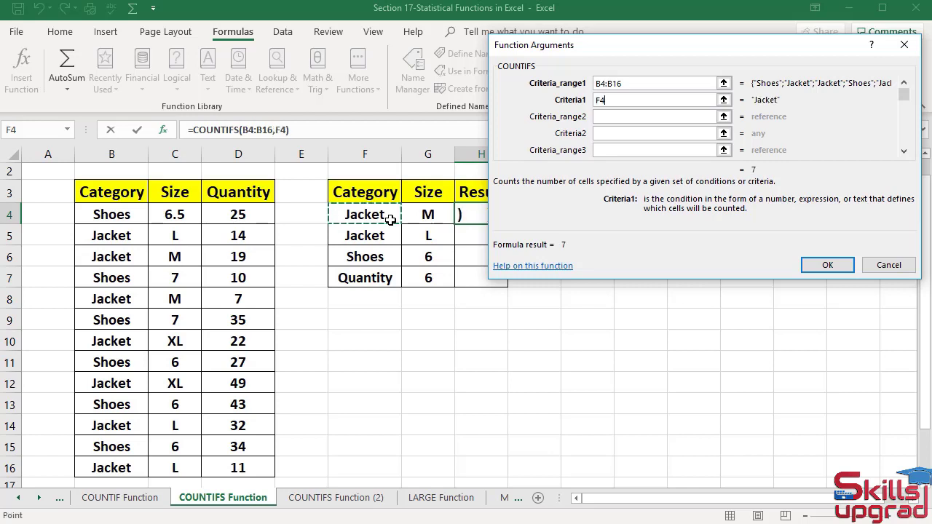
Step: Add a second condition for H4 with range C4:C16 and the criterion in G4, and complete the formula
key(Tab)
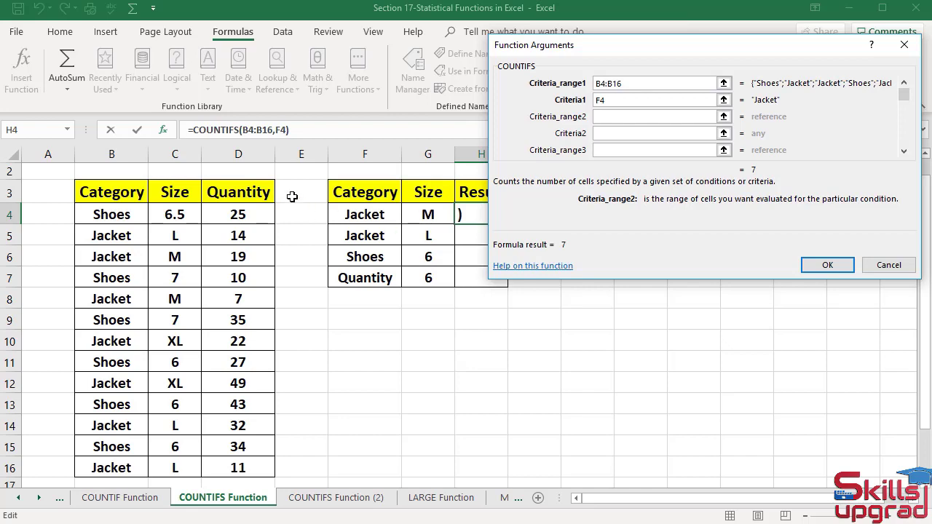
drag(183, 217, 174, 467)
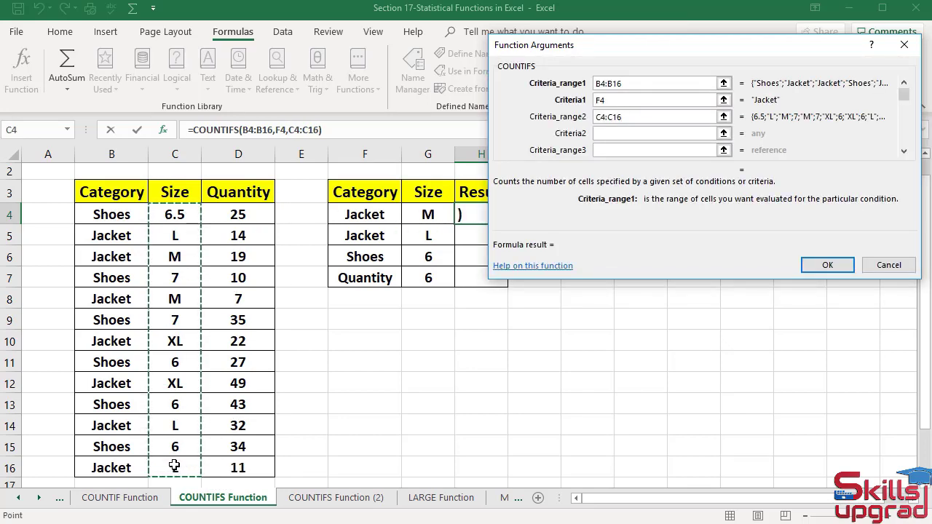
key(Tab)
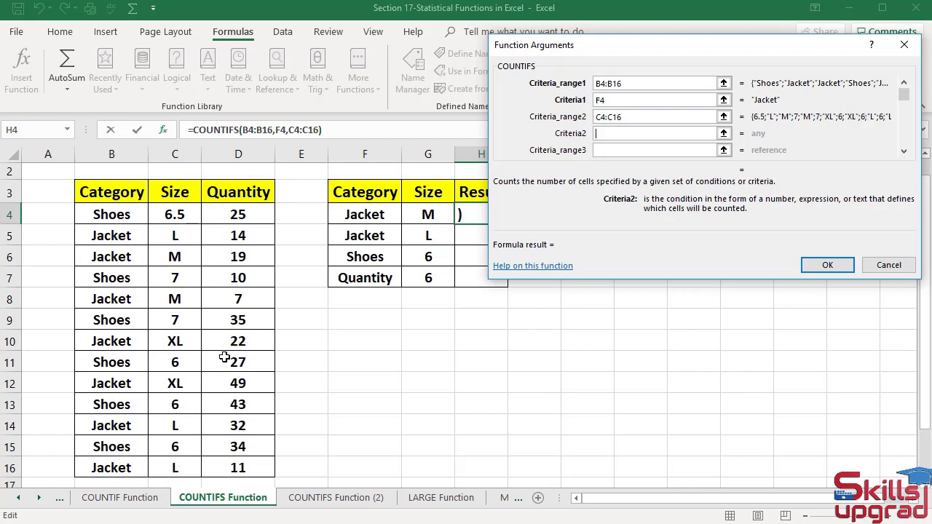
click(442, 217)
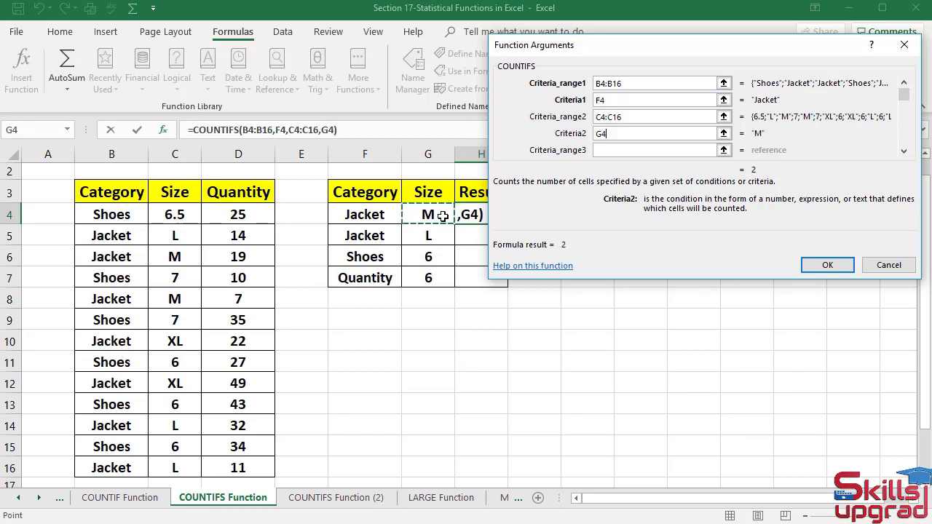
click(828, 265)
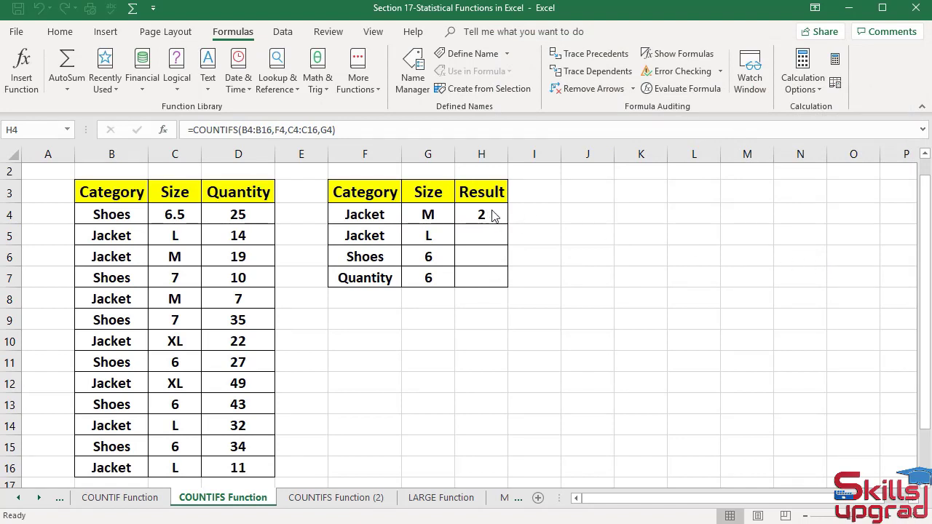
click(498, 211)
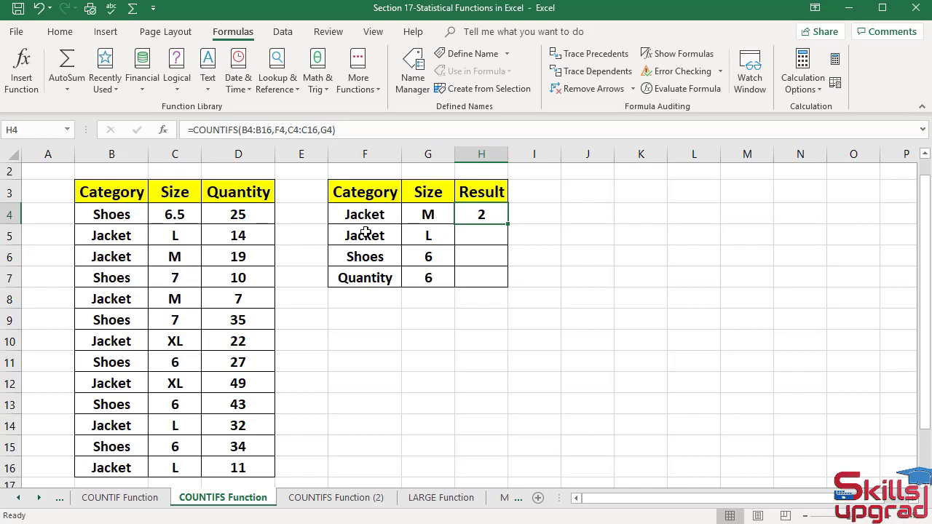
Step: Insert a COUNTIFS function in cell H5 with range B4:B16 and the criterion in F5 as its first condition
click(468, 234)
click(378, 90)
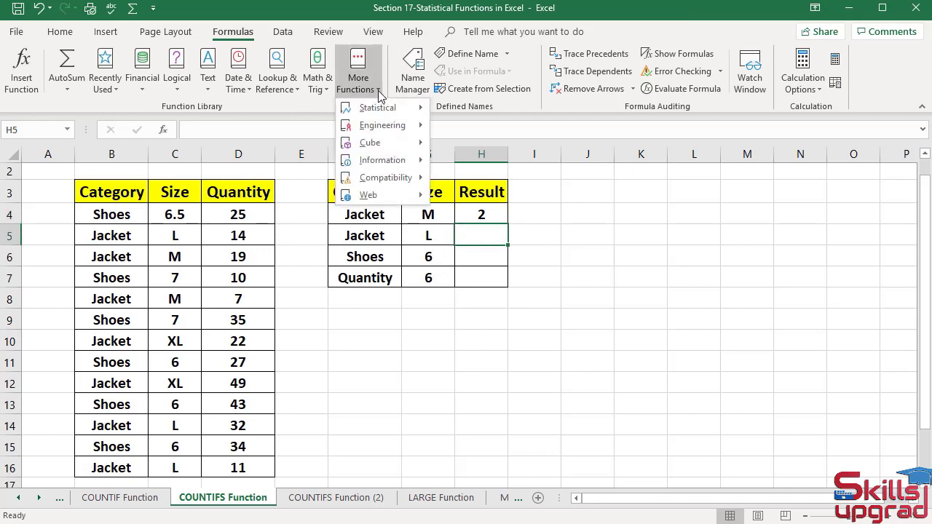
mouse_move(379, 107)
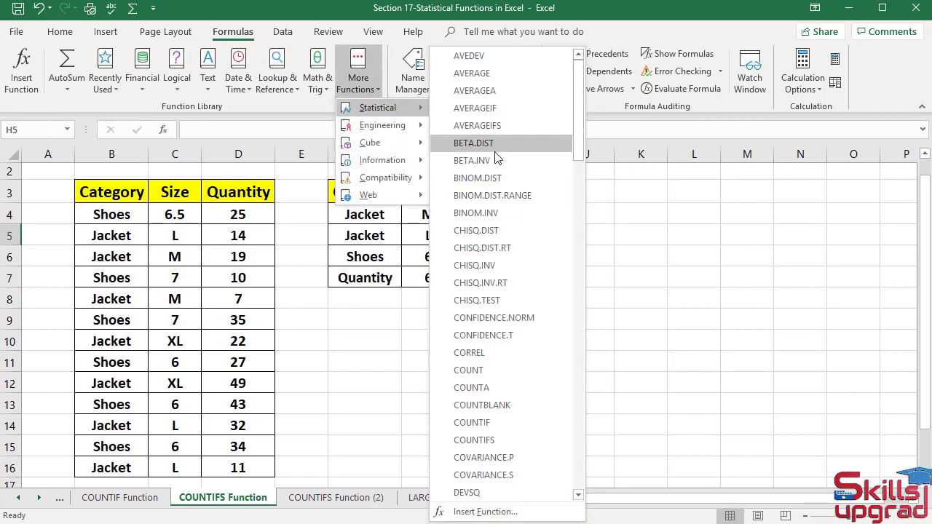
click(503, 440)
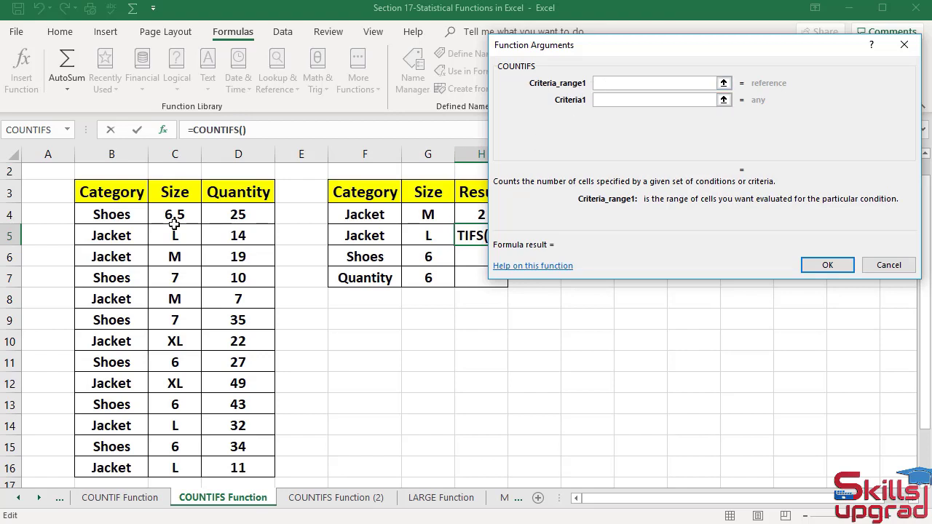
drag(110, 219, 108, 474)
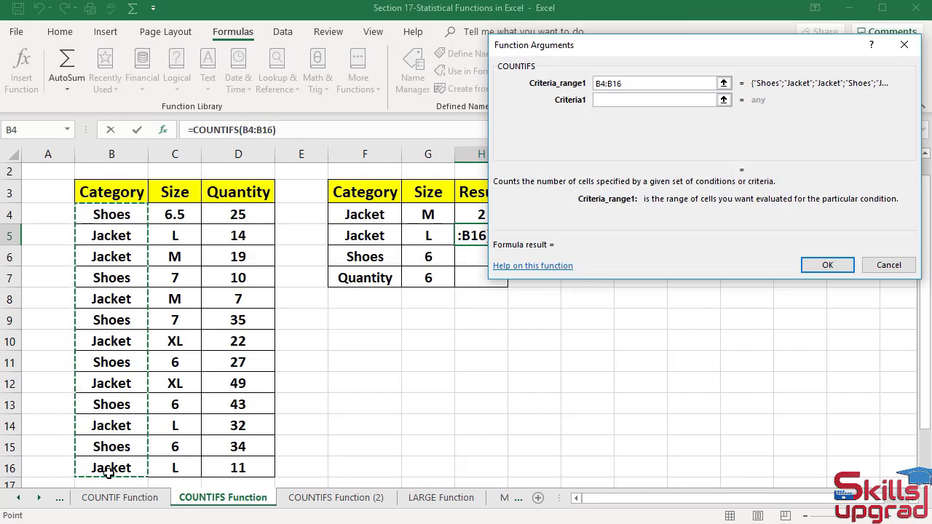
key(Tab)
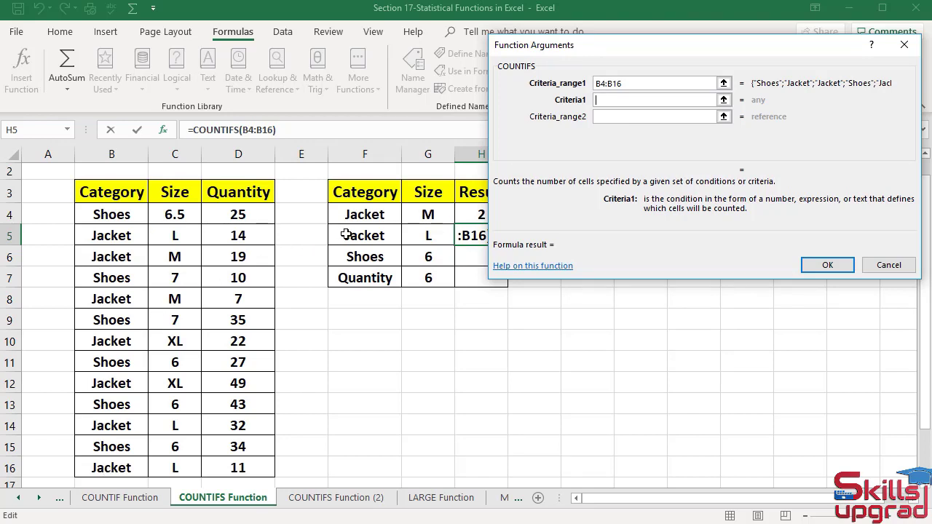
click(346, 236)
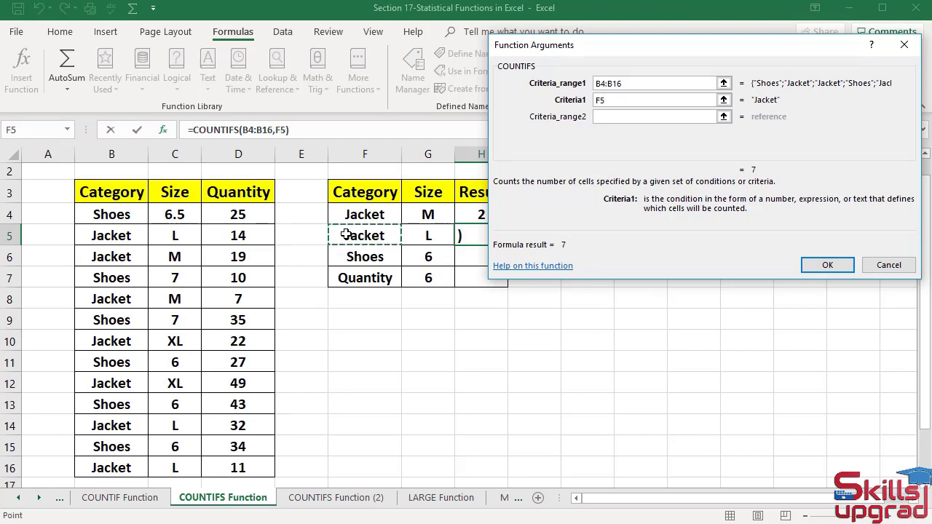
Step: Add a second condition for H5 with range C4:C16 and the criterion in G5, and complete the formula
key(Tab)
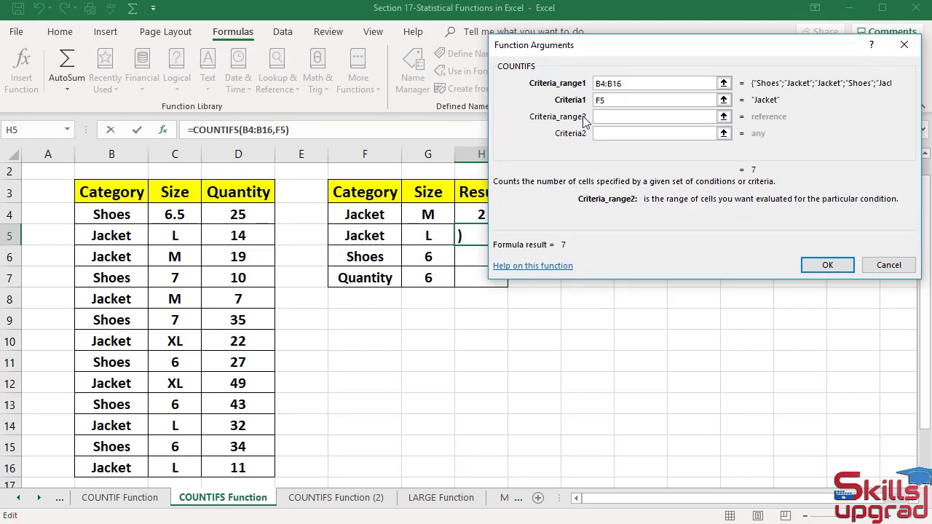
drag(166, 215, 179, 472)
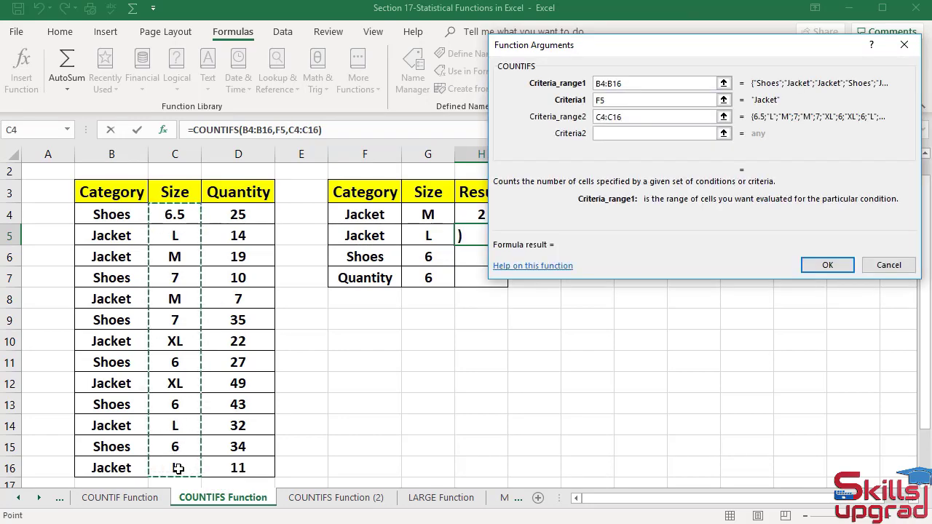
click(638, 132)
click(637, 132)
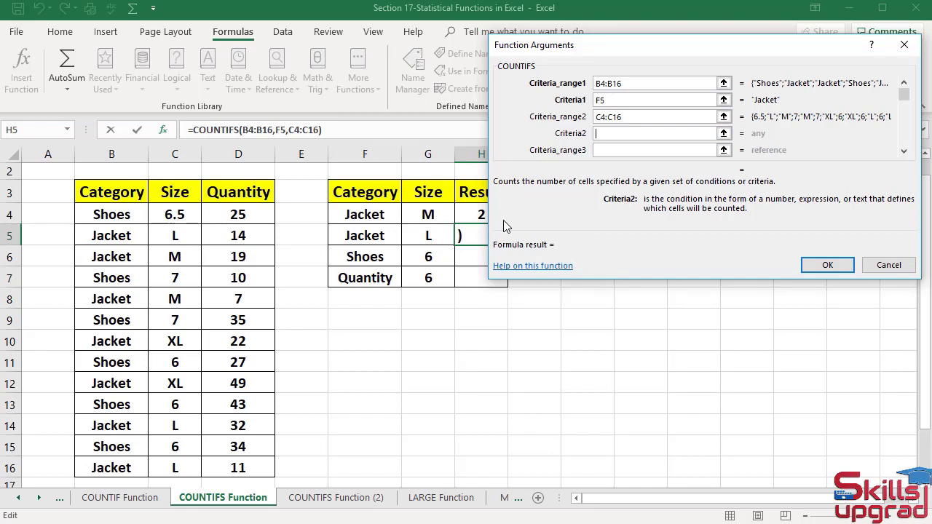
click(428, 238)
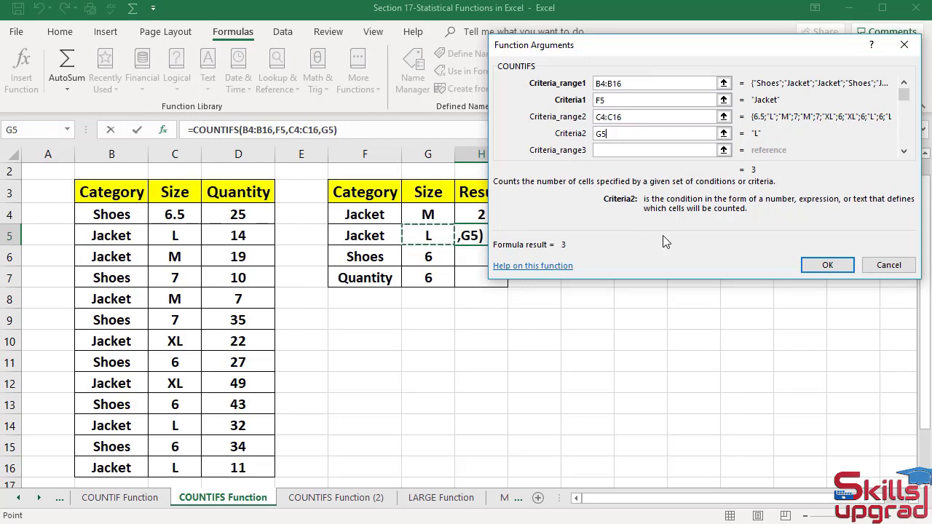
click(807, 265)
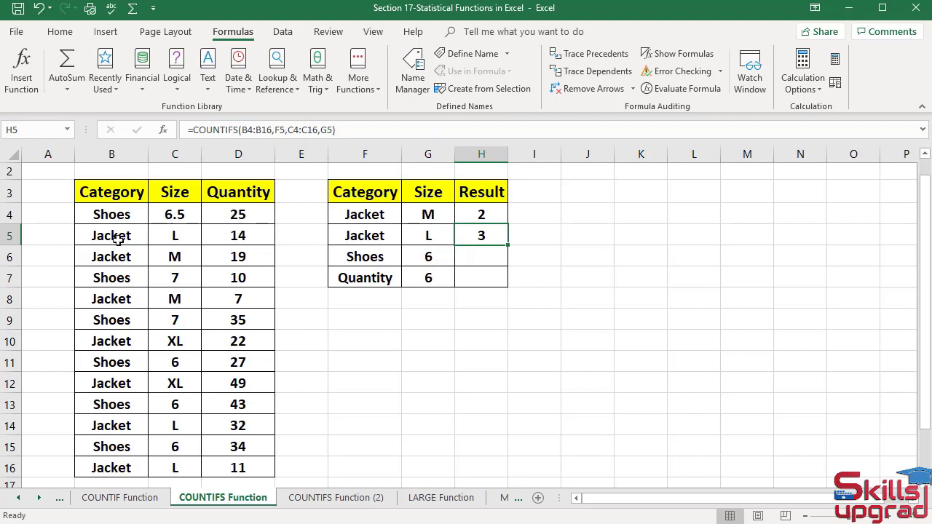
Step: Check the size L Jacket rows in the data table against the result in H5
click(193, 237)
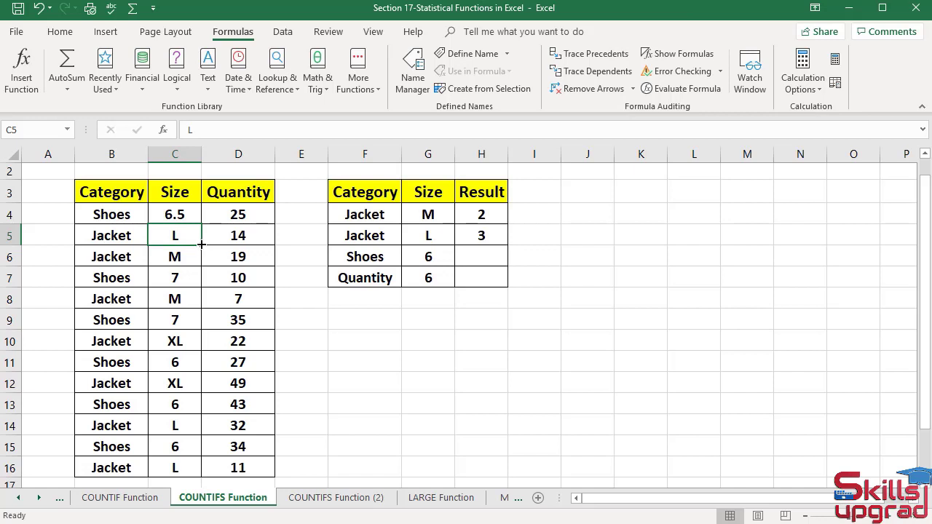
click(130, 428)
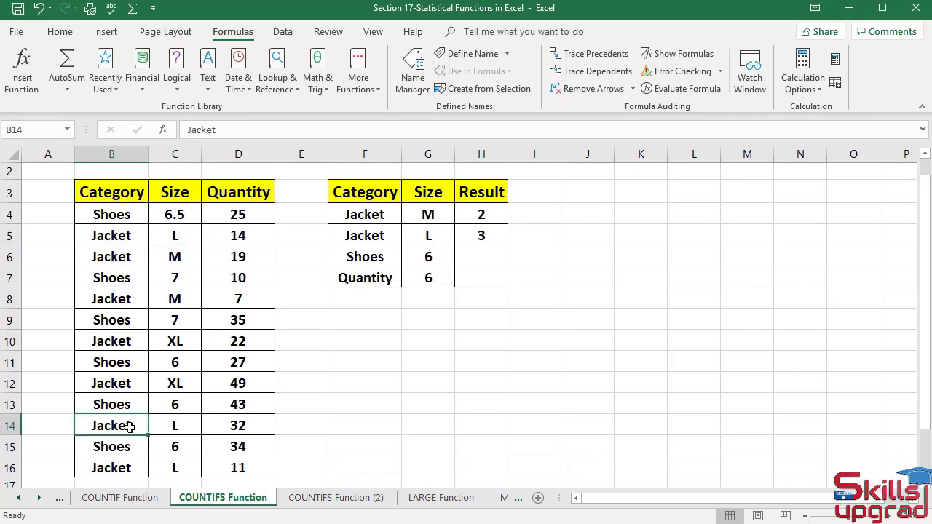
click(194, 426)
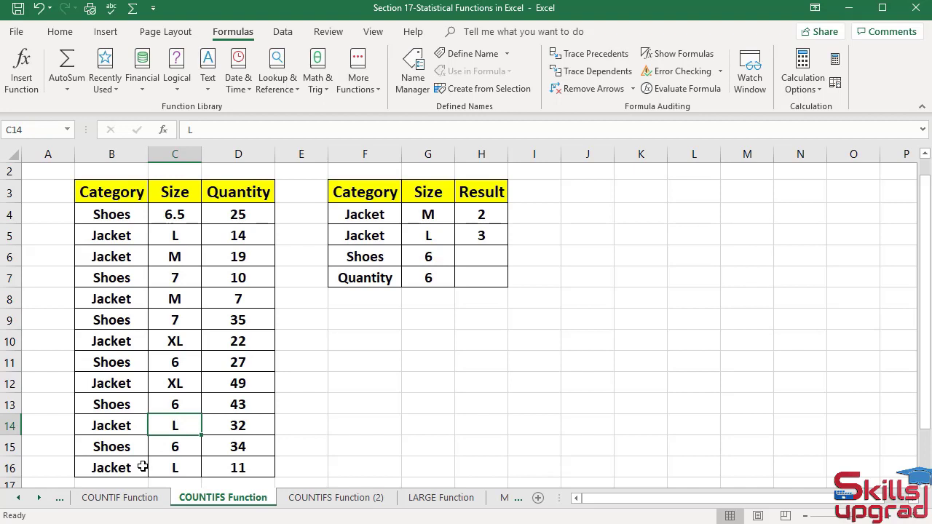
click(142, 466)
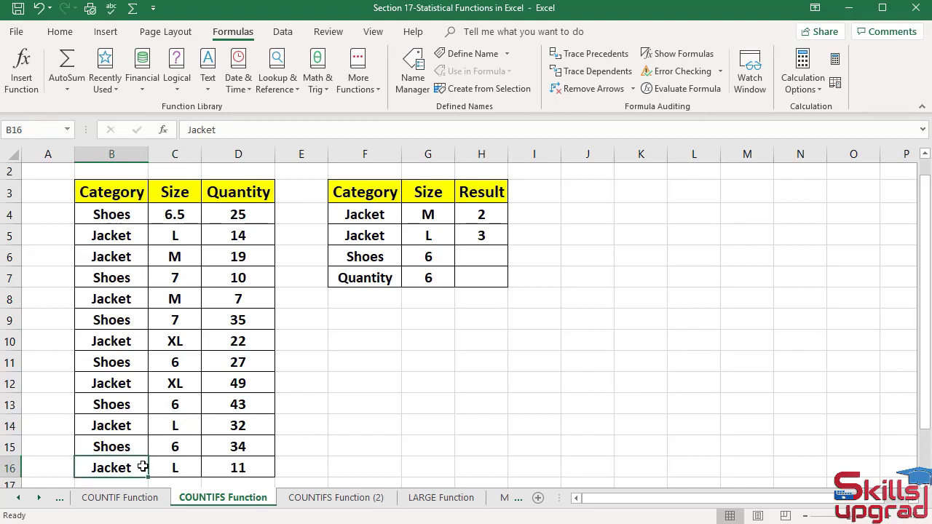
click(189, 466)
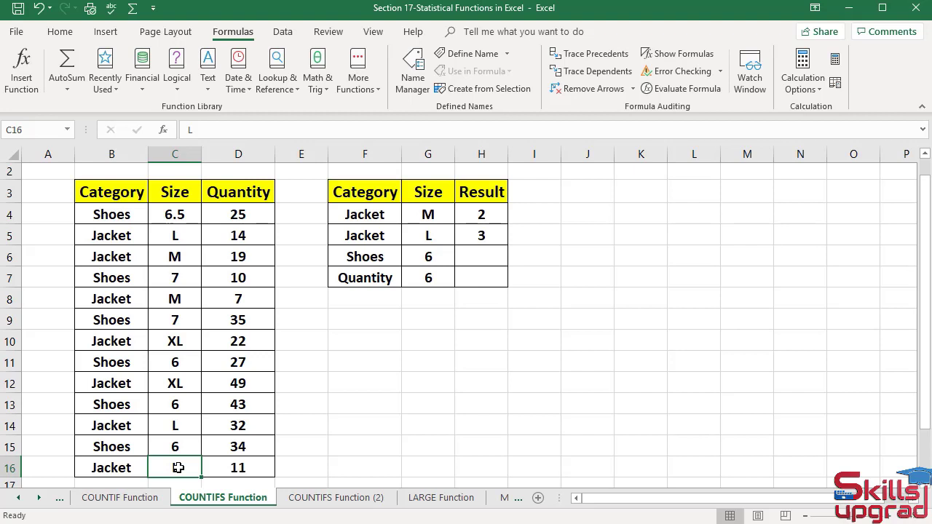
click(484, 238)
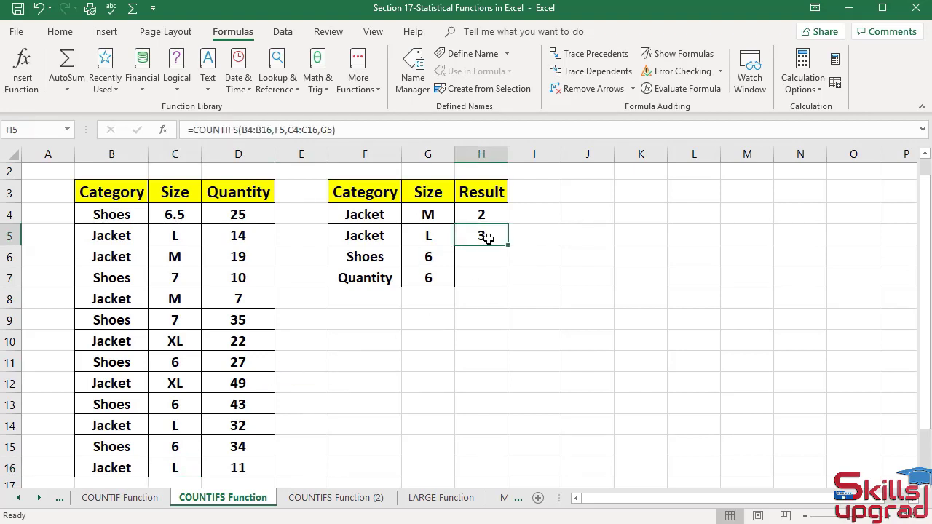
Step: Insert a COUNTIFS function in cell H6 with range B4:B16 and the criterion in F6 as its first condition
click(483, 259)
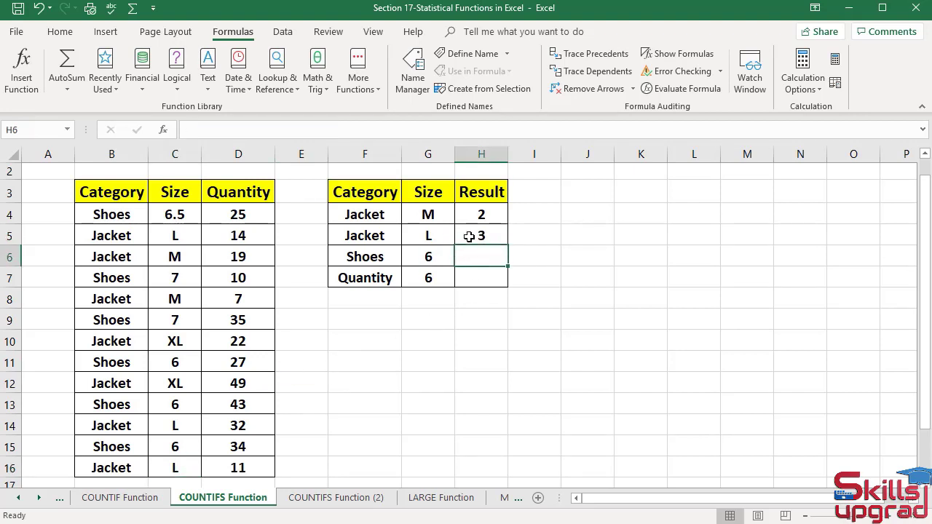
click(368, 86)
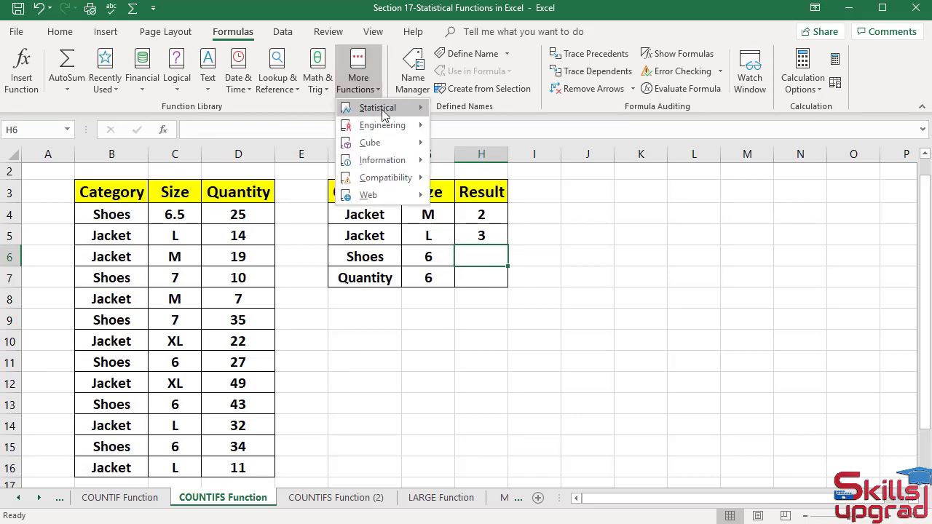
mouse_move(382, 108)
click(490, 438)
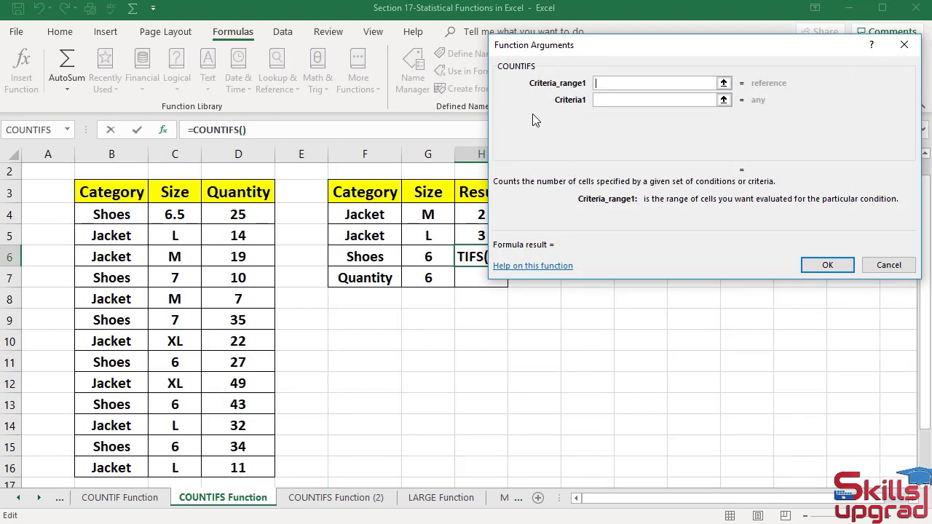
click(115, 211)
drag(117, 249, 122, 468)
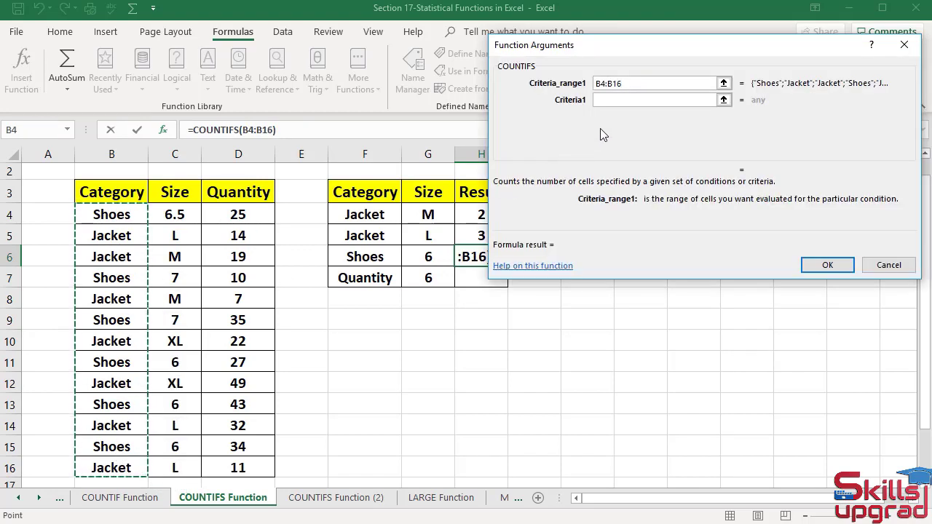
key(Tab)
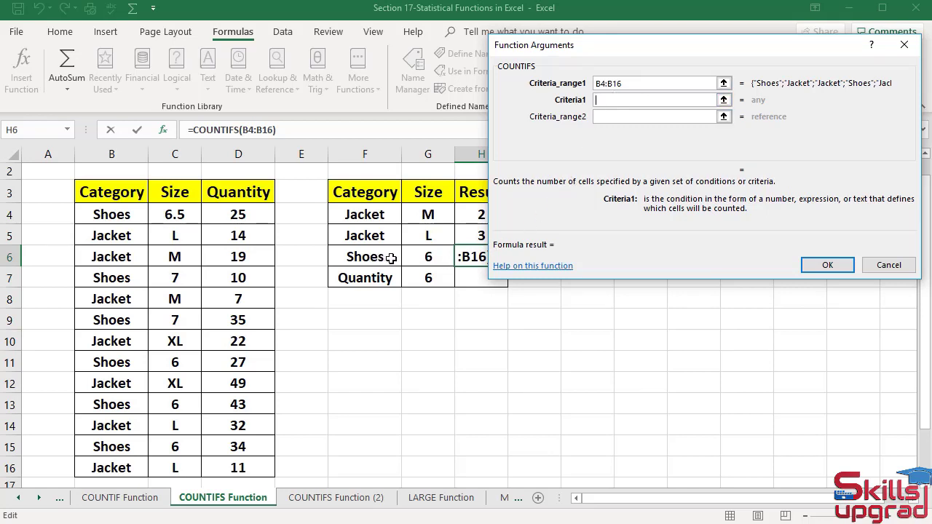
click(391, 259)
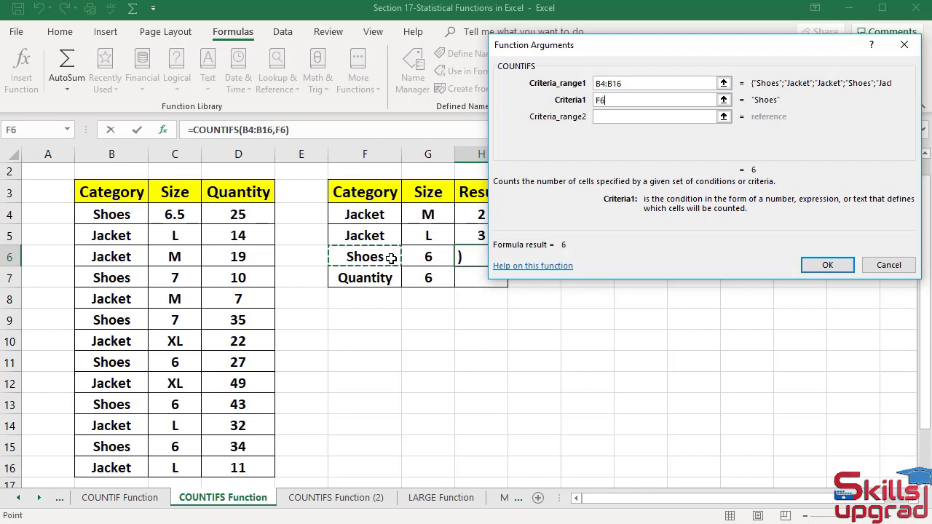
Step: Add a second condition for H6 with range C4:C16 and the criterion in G6, and complete the formula
key(Tab)
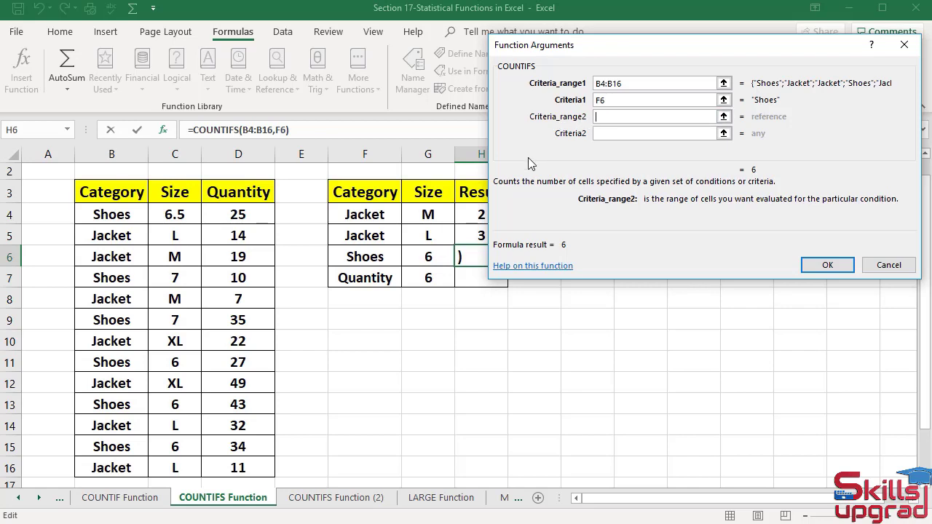
drag(174, 214, 174, 459)
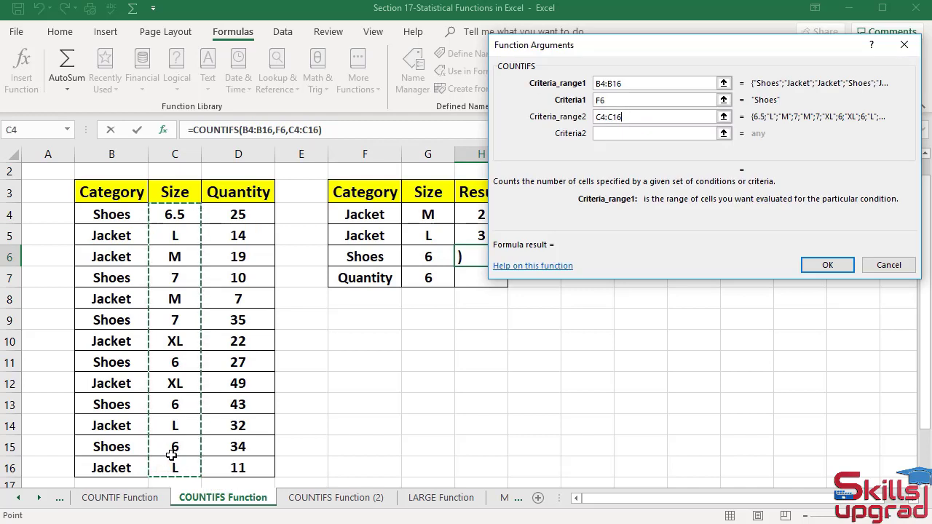
click(606, 137)
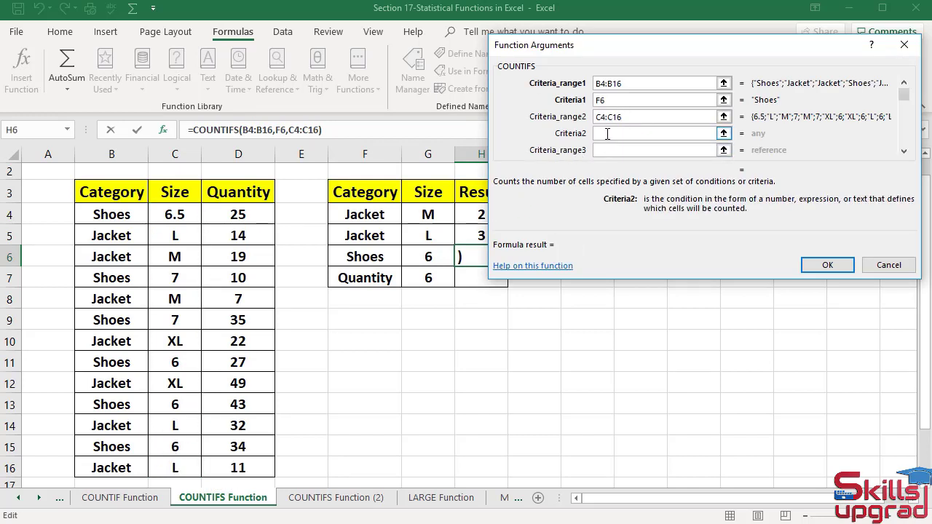
click(443, 258)
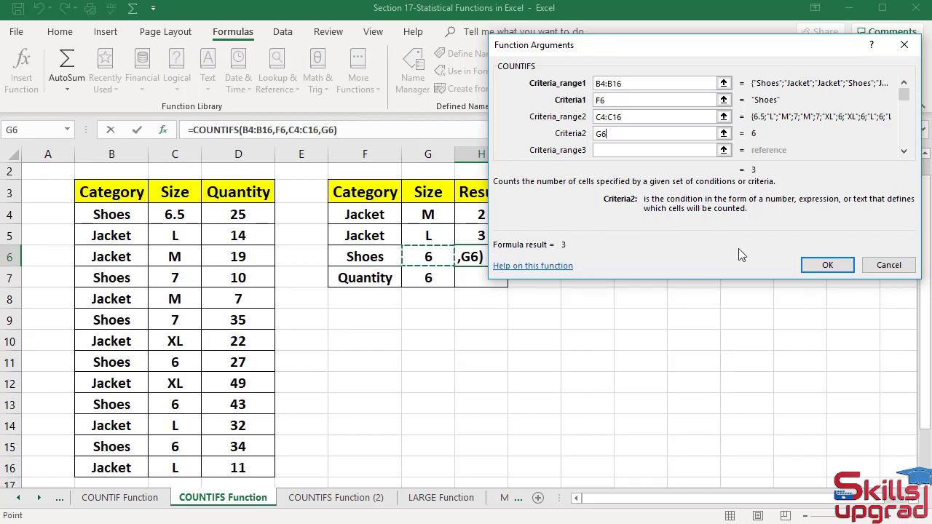
click(824, 266)
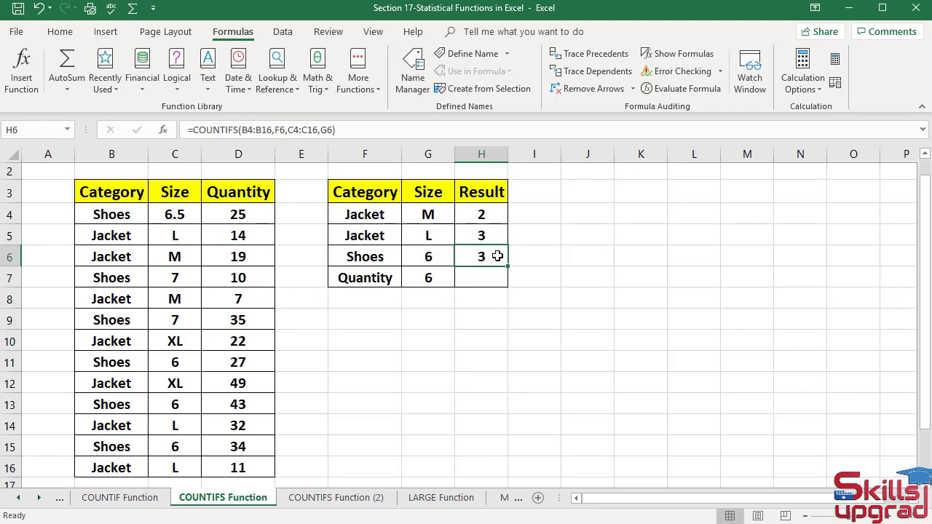
Step: Insert a COUNTIFS function in cell H7 with range C4:C16 and the criterion in G7 as its first condition
click(494, 280)
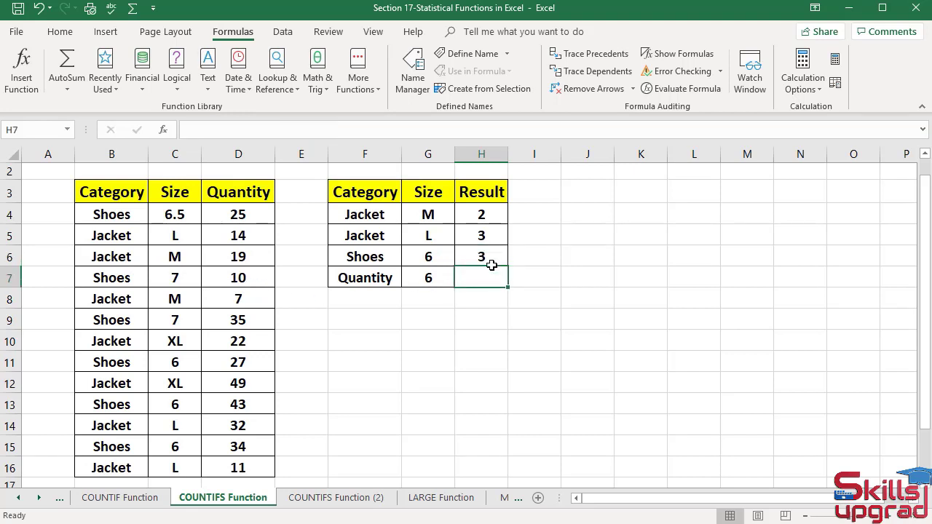
click(357, 79)
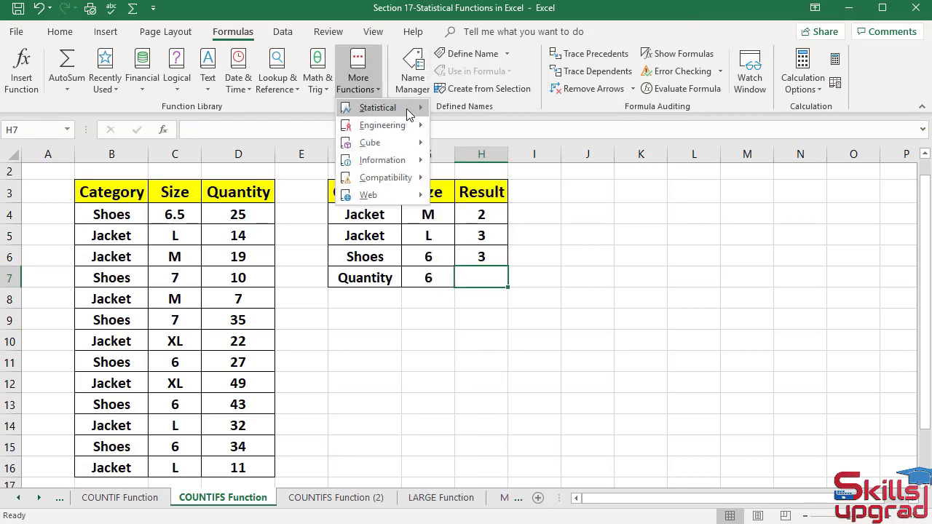
mouse_move(386, 108)
click(487, 440)
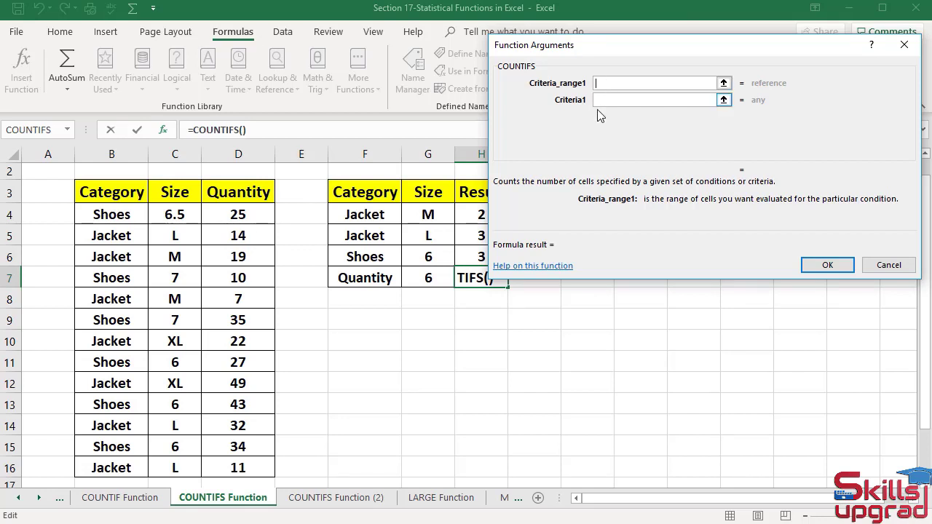
drag(187, 214, 179, 464)
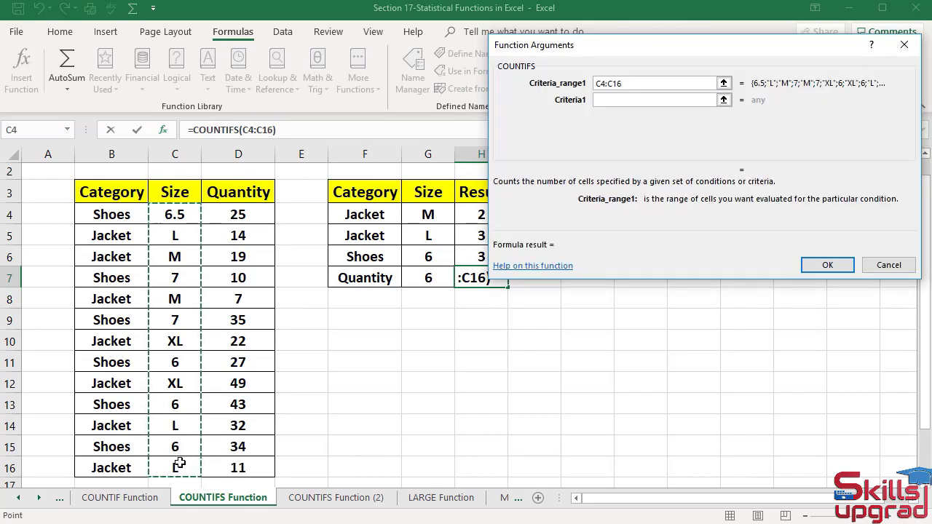
key(Tab)
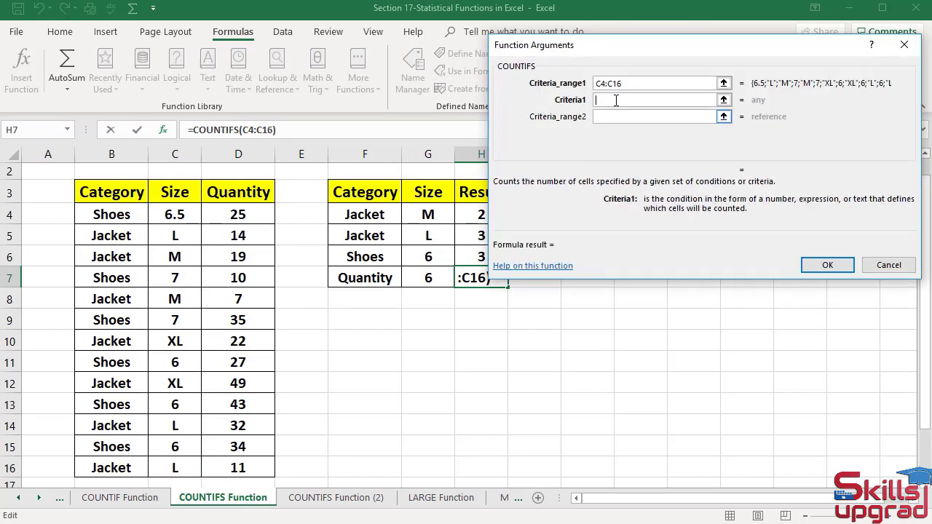
click(423, 283)
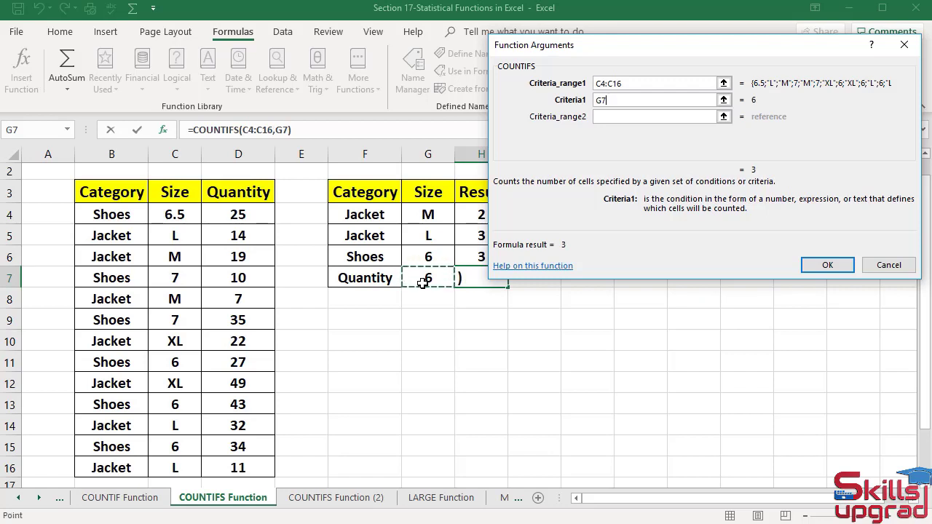
Step: Add a second condition for H7 with range D4:D16 and the criterion >=30, and complete the formula
key(Tab)
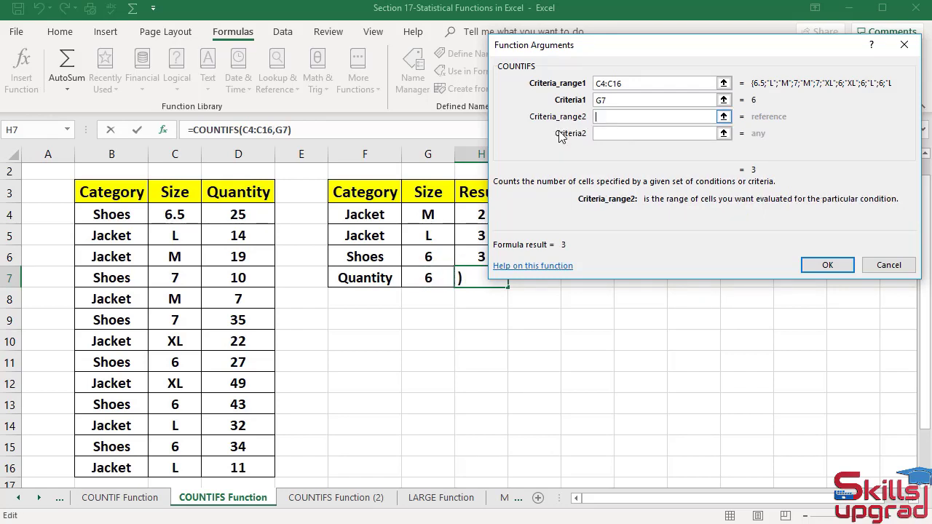
drag(267, 214, 255, 459)
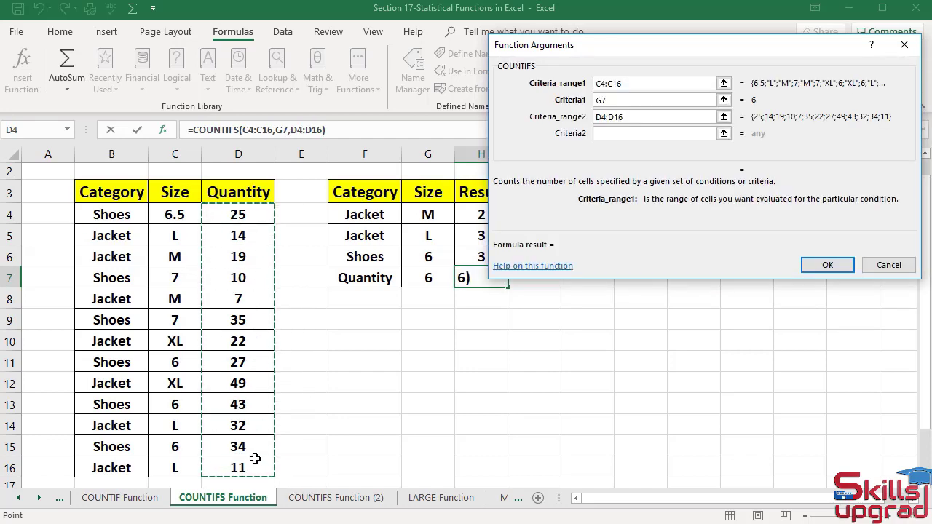
key(Tab)
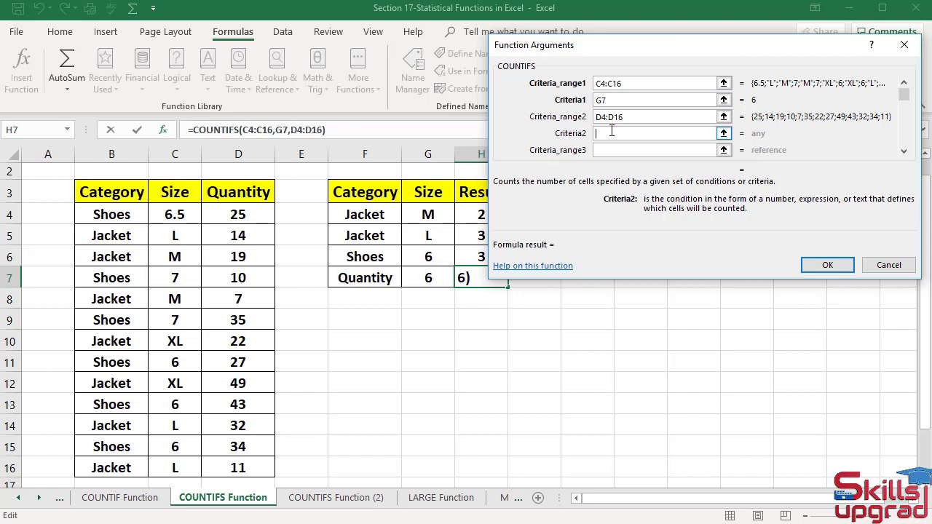
text(>=30)
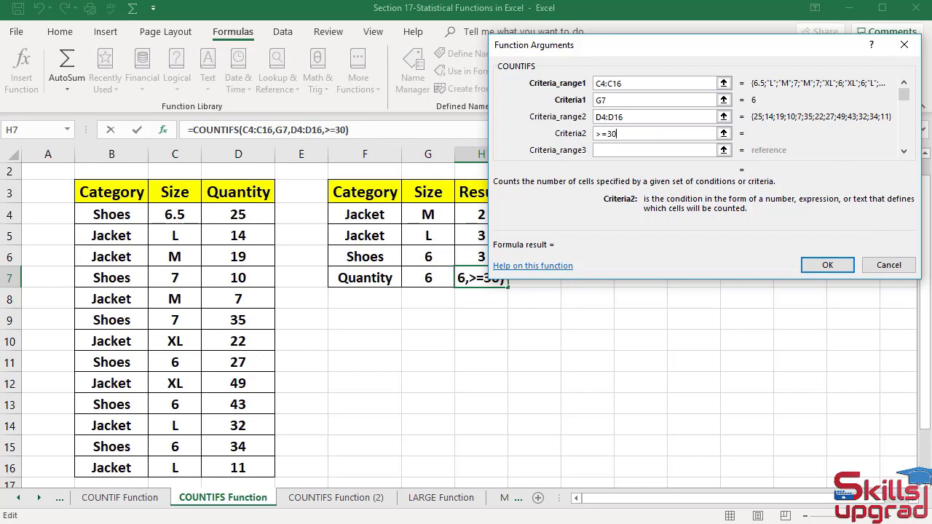
click(827, 268)
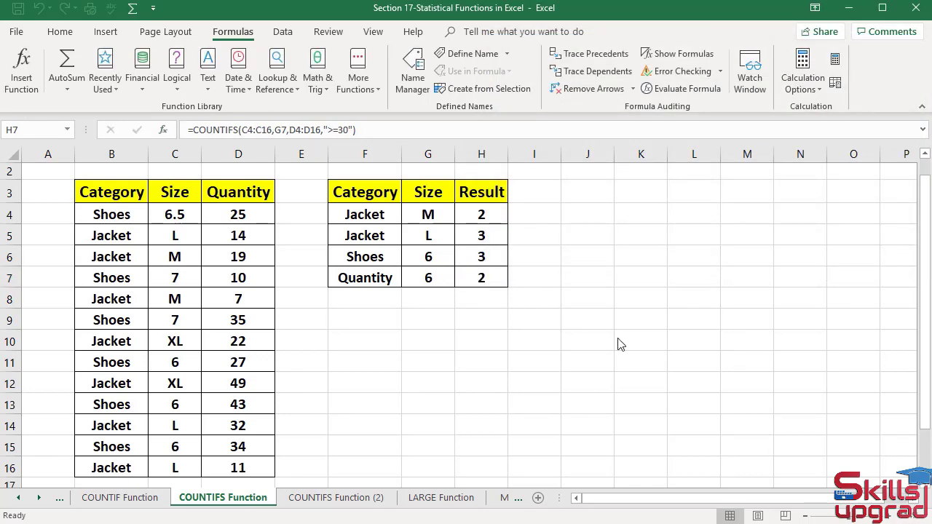
Step: Check the size 6 rows with a quantity of at least 30 against the result in H7
click(495, 276)
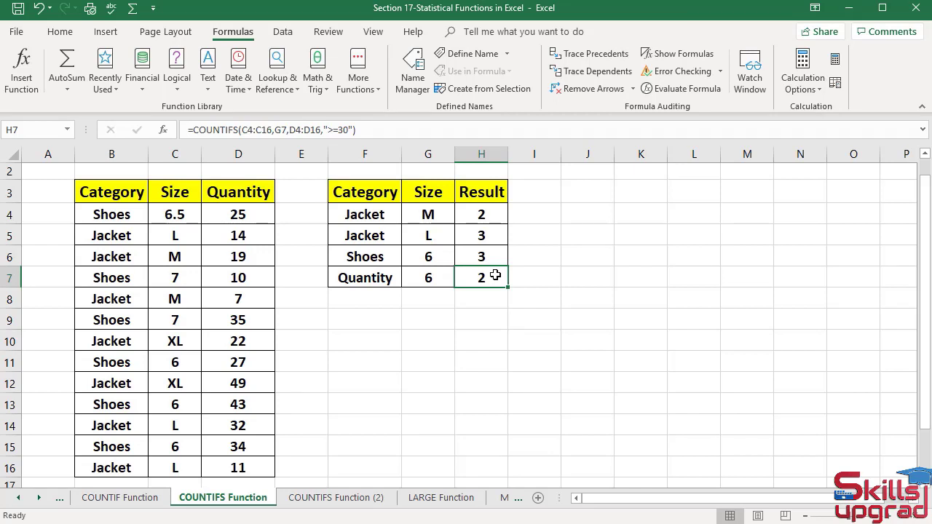
click(189, 403)
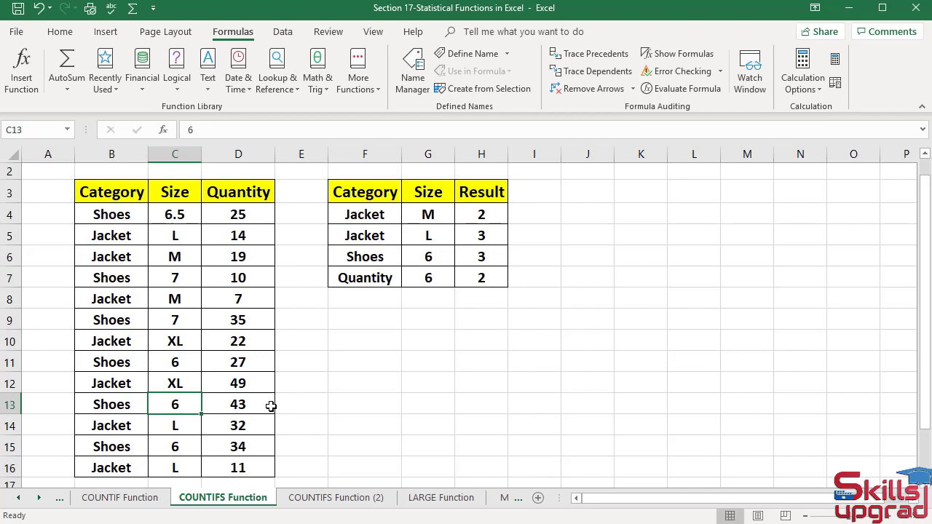
click(191, 447)
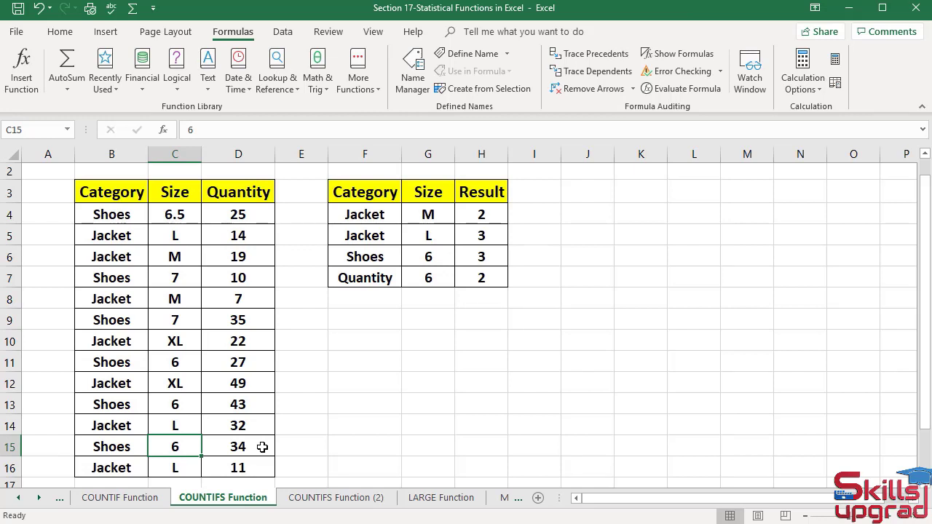
click(479, 282)
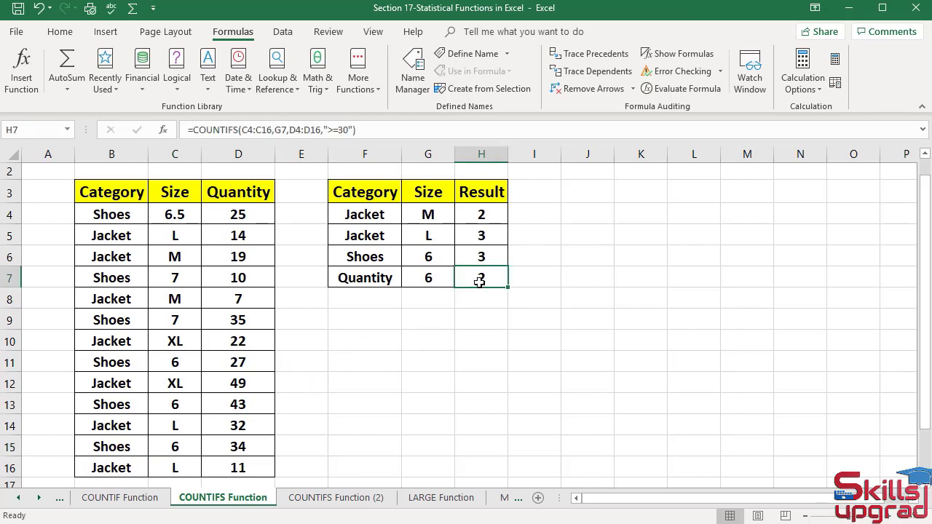